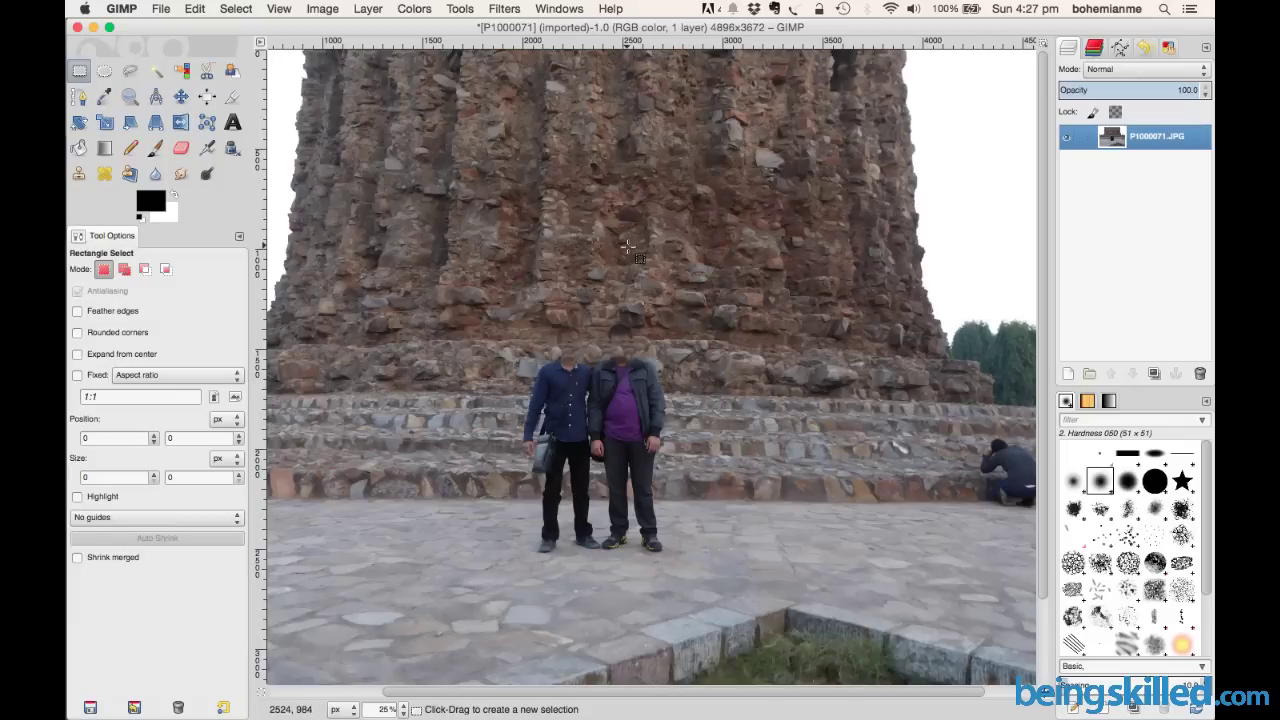
Step: With the Clone tool, sample the stone ledge right of the two standing men and paint it over their shoulders and upper chests
{"action": "left_click", "coordinate": [85, 175]}
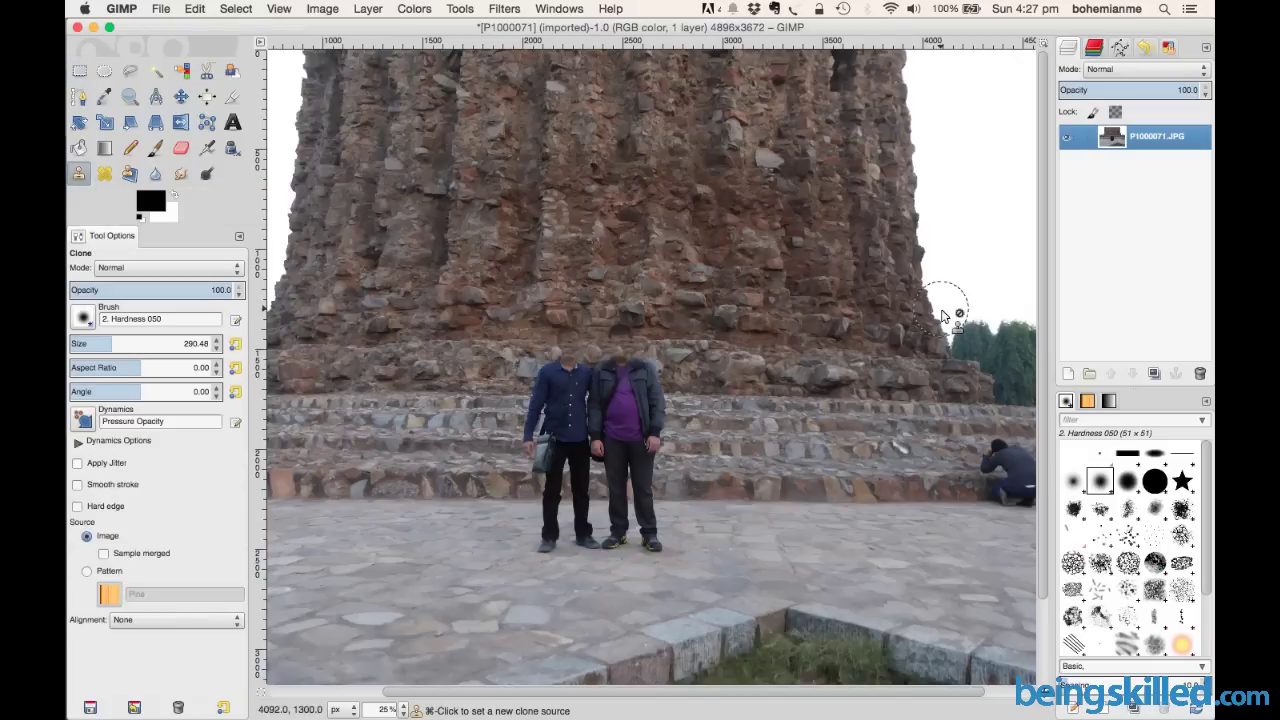
{"action": "left_click", "coordinate": [806, 380], "text": "super"}
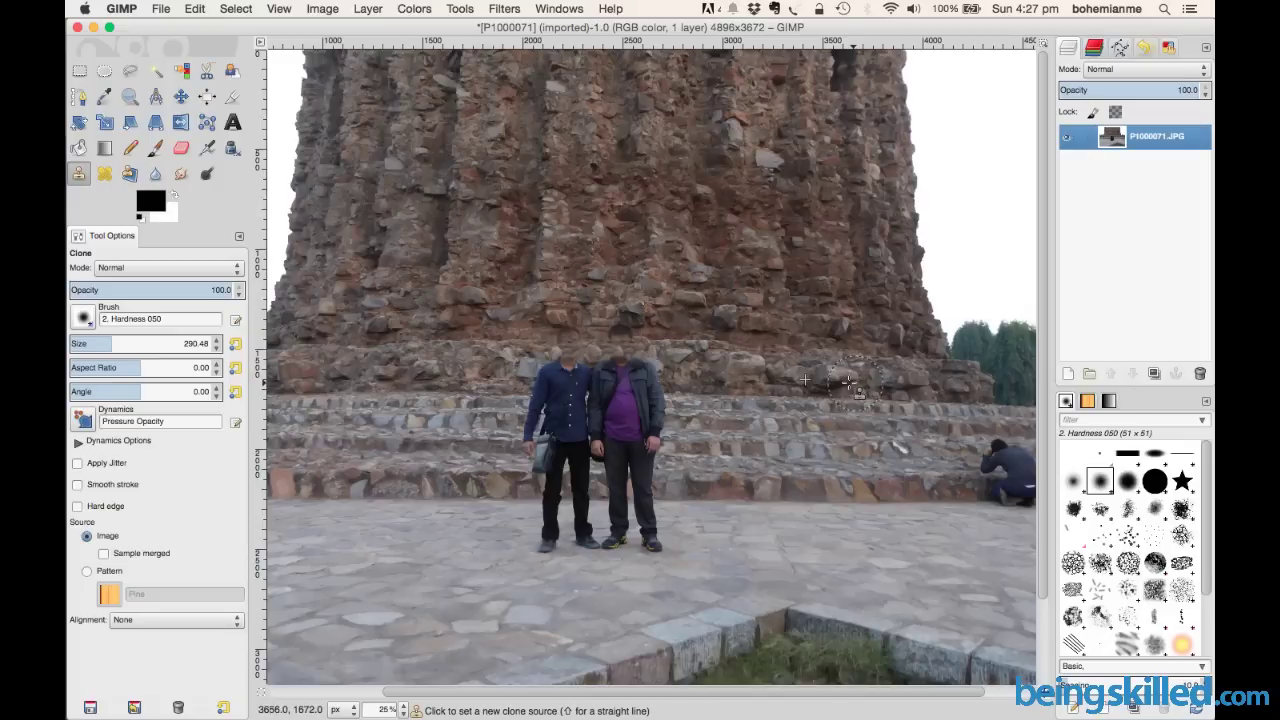
{"action": "left_click", "coordinate": [847, 381], "text": "super"}
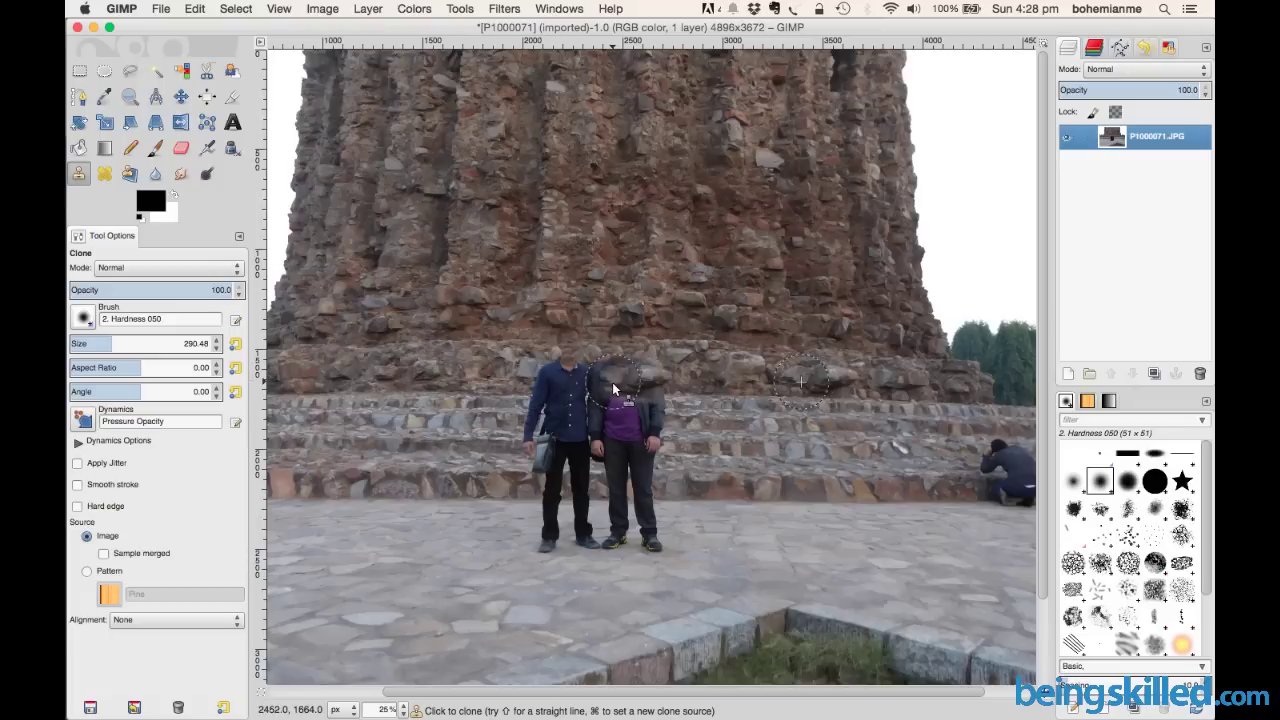
{"action": "left_click_drag", "start_coordinate": [561, 382], "coordinate": [529, 384]}
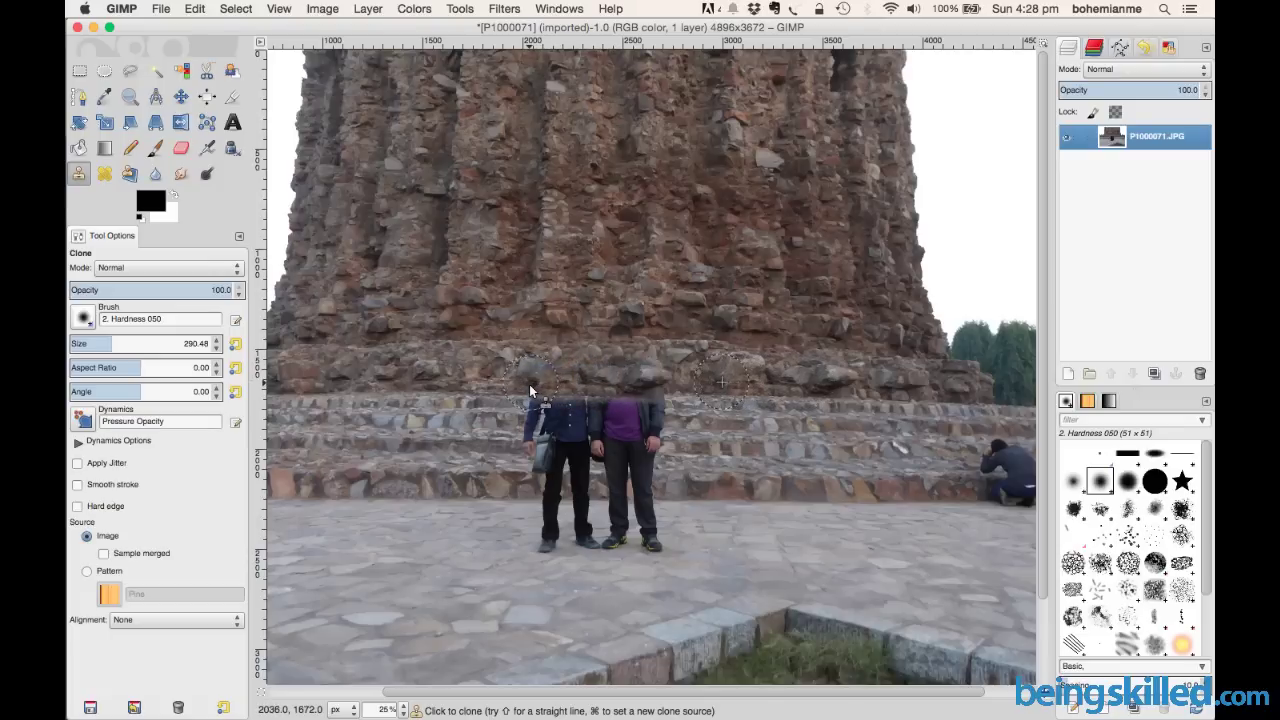
Step: Blend the patched ledge above the two men by cloning fresh stone texture from its upper edge on both sides
{"action": "left_click", "coordinate": [845, 367], "text": "super"}
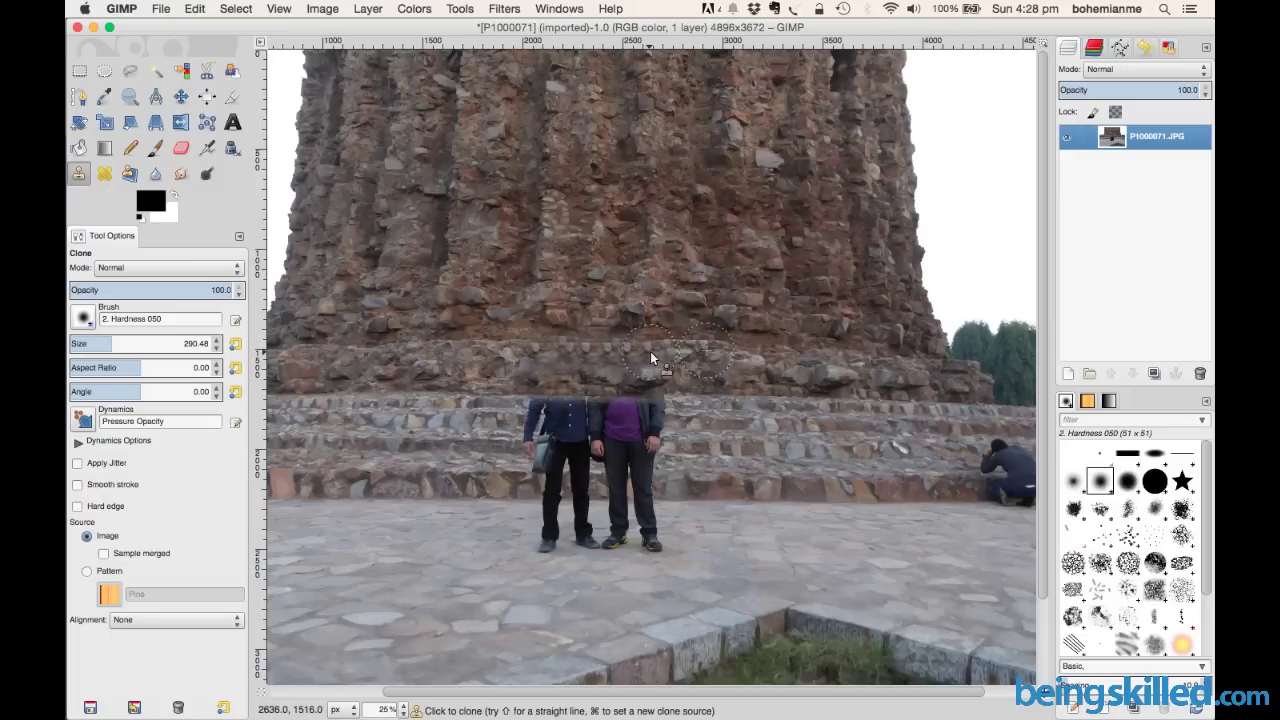
{"action": "key", "text": "super"}
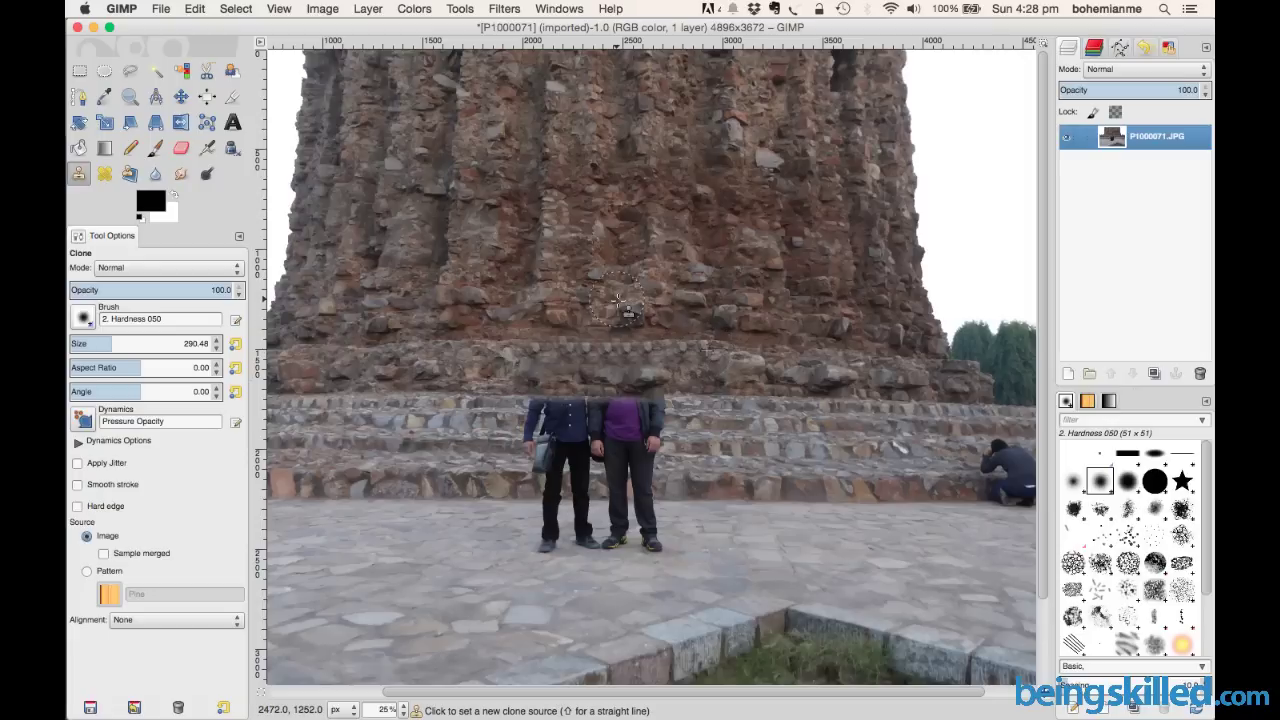
{"action": "left_click", "coordinate": [677, 336], "text": "super"}
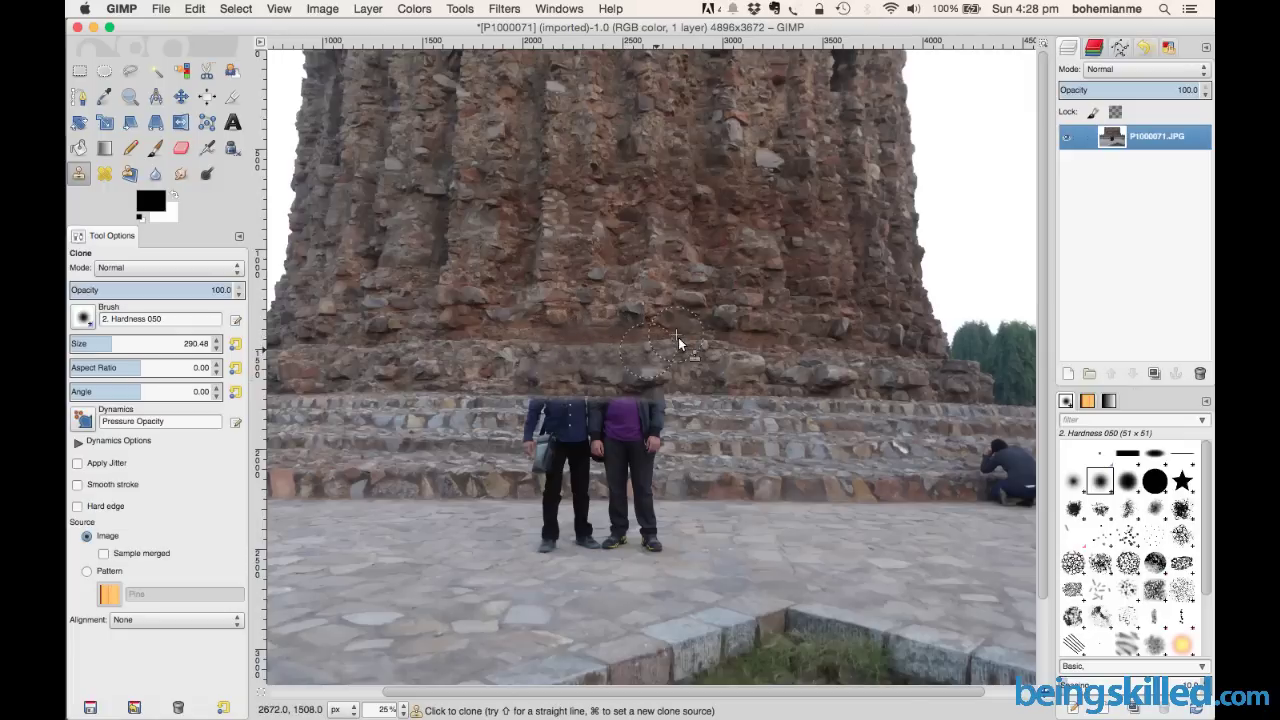
{"action": "left_click", "coordinate": [523, 341], "text": "super"}
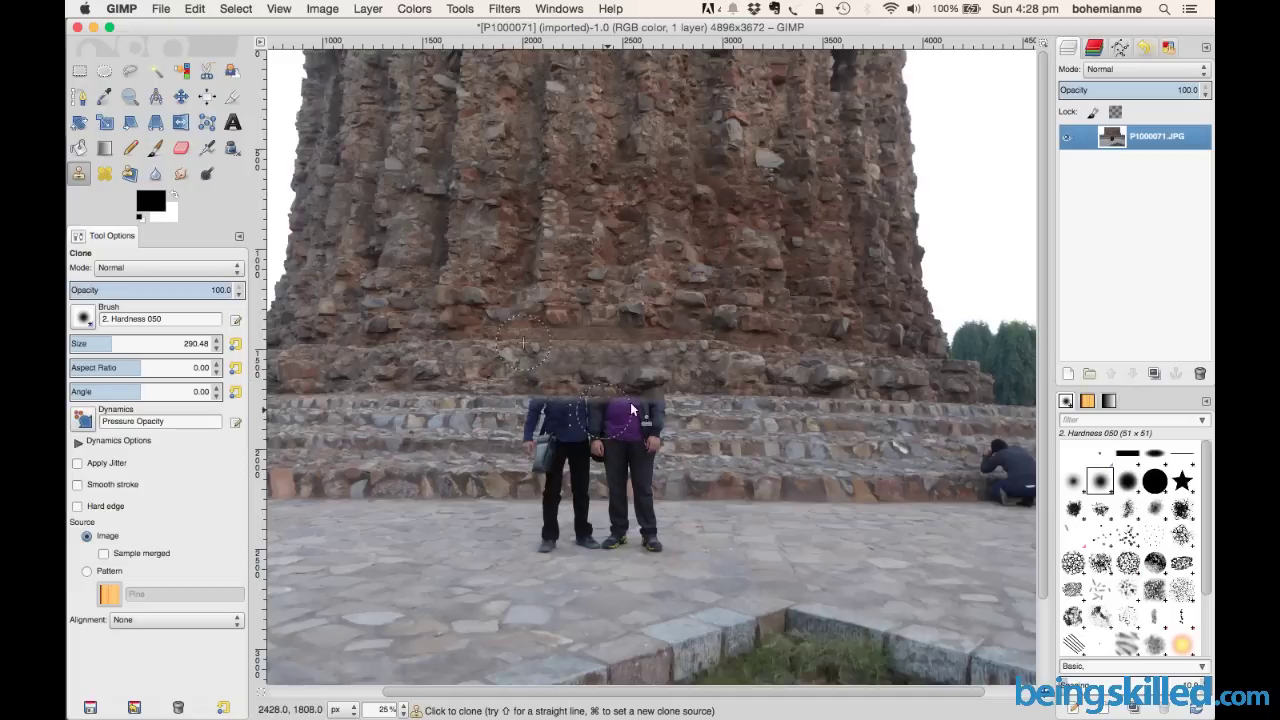
Step: Clone the top stone step from right of the two men across their chests
{"action": "left_click", "coordinate": [713, 403], "text": "super"}
{"action": "left_click", "coordinate": [635, 405]}
{"action": "left_click_drag", "start_coordinate": [566, 406], "coordinate": [531, 410]}
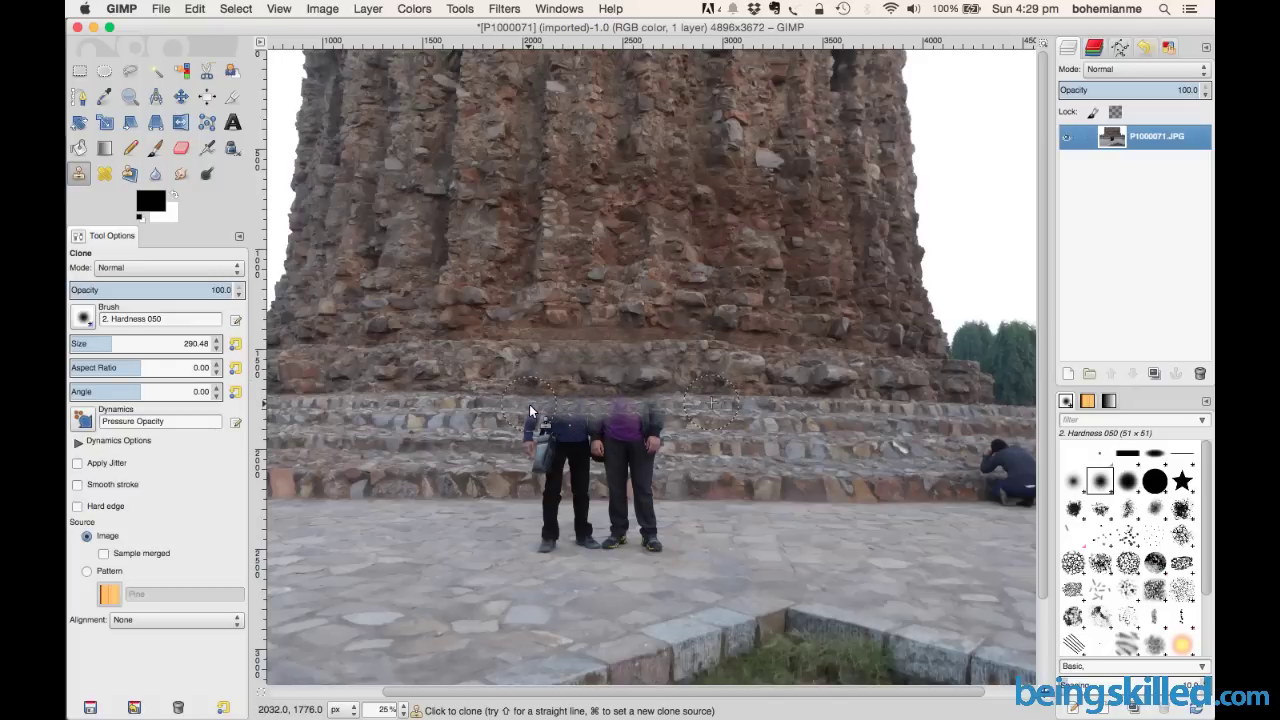
{"action": "mouse_move", "coordinate": [623, 405]}
{"action": "left_mouse_down"}
{"action": "mouse_move", "coordinate": [656, 424]}
{"action": "mouse_move", "coordinate": [670, 398]}
{"action": "mouse_move", "coordinate": [695, 410]}
{"action": "left_mouse_up"}
{"action": "key", "text": "super"}
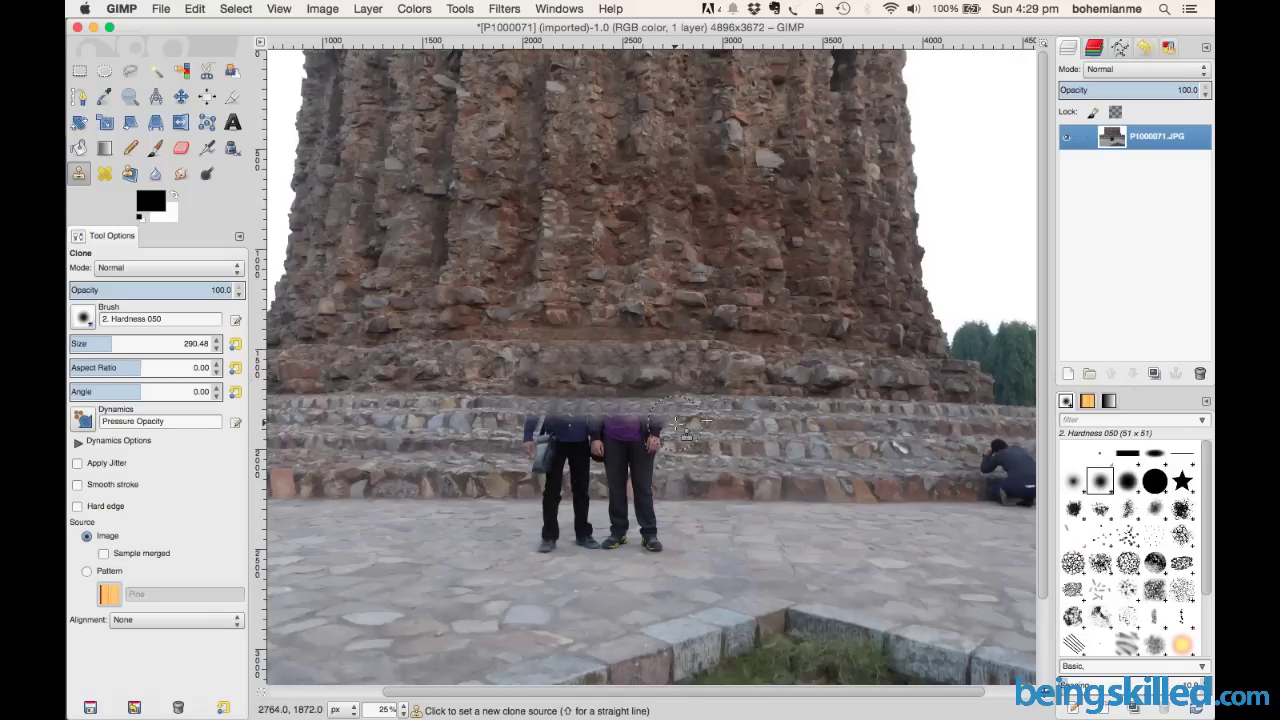
Step: Clone stones from the middle steps right of the men over their waists, arms and the hanging bag
{"action": "left_click", "coordinate": [687, 423], "text": "super"}
{"action": "mouse_move", "coordinate": [652, 431]}
{"action": "left_mouse_down"}
{"action": "mouse_move", "coordinate": [523, 425]}
{"action": "mouse_move", "coordinate": [650, 436]}
{"action": "left_mouse_up"}
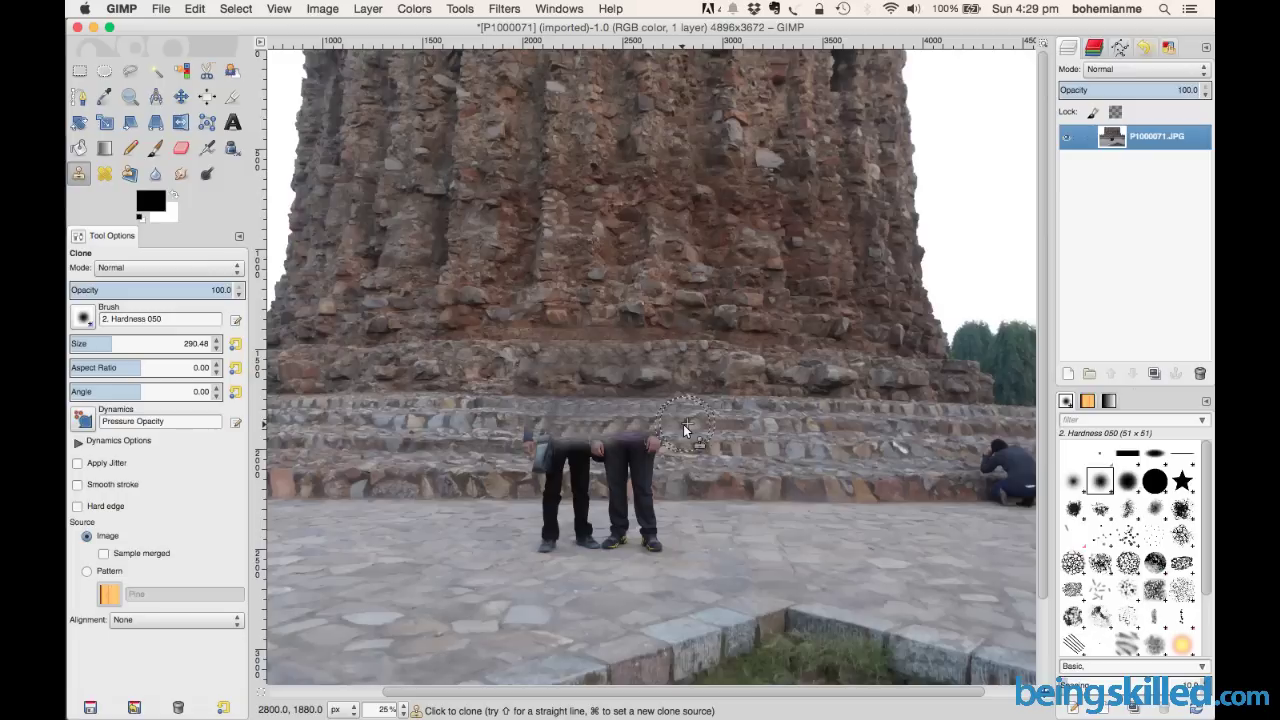
{"action": "left_click_drag", "start_coordinate": [638, 428], "coordinate": [542, 426]}
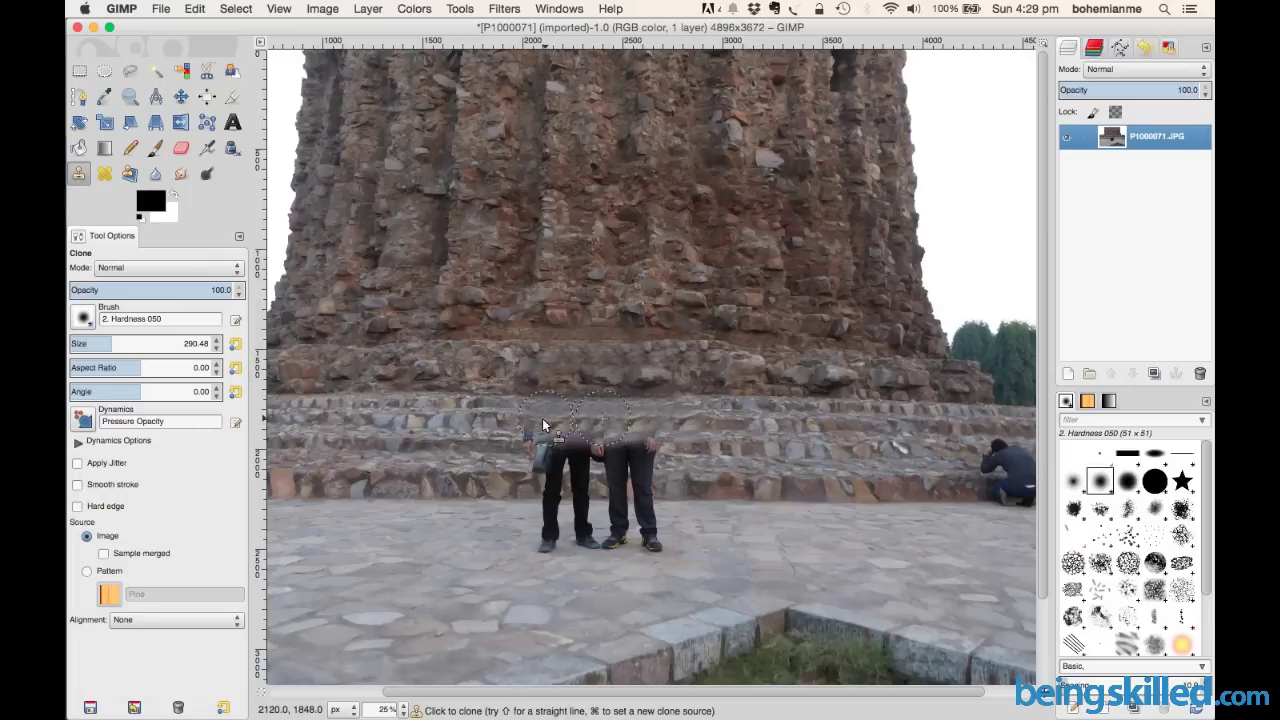
{"action": "left_click", "coordinate": [736, 449], "text": "super"}
{"action": "mouse_move", "coordinate": [675, 453]}
{"action": "left_mouse_down"}
{"action": "mouse_move", "coordinate": [547, 452]}
{"action": "mouse_move", "coordinate": [575, 449]}
{"action": "left_mouse_up"}
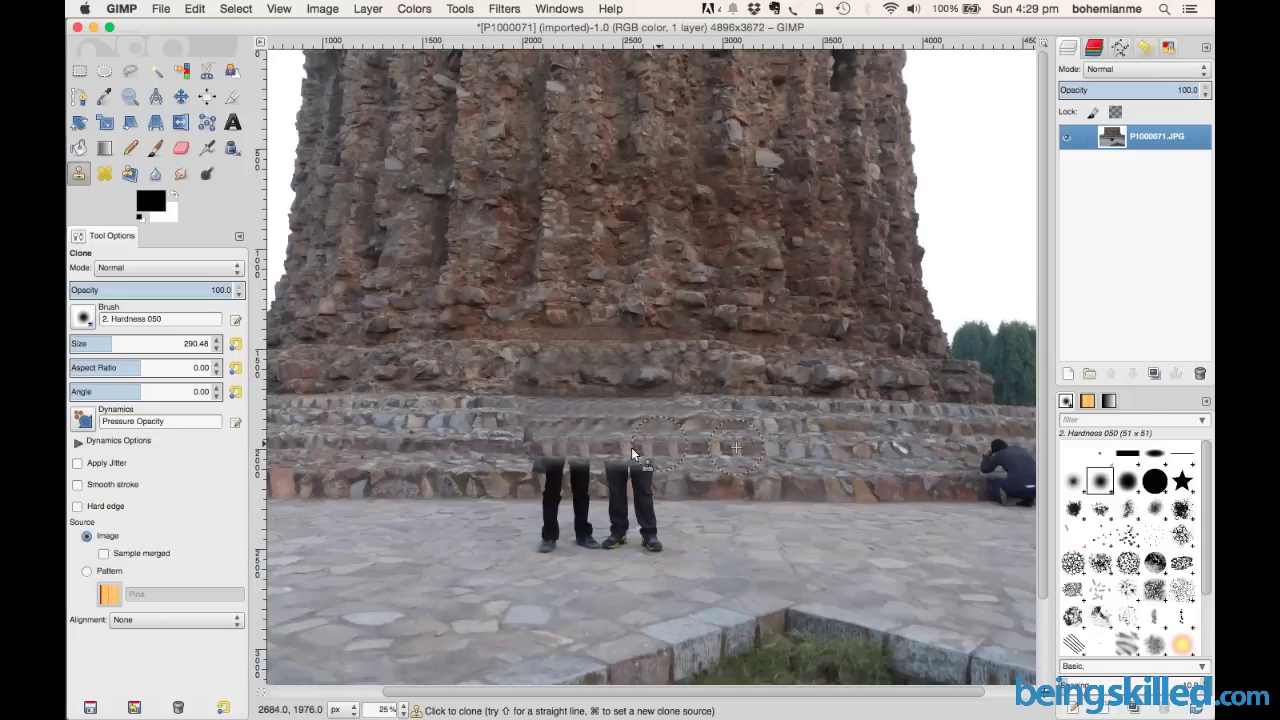
Step: Cover the remaining torso patches above the legs with step stones cloned from the left of the men
{"action": "left_click", "coordinate": [475, 443], "text": "super"}
{"action": "left_click_drag", "start_coordinate": [500, 449], "coordinate": [586, 449]}
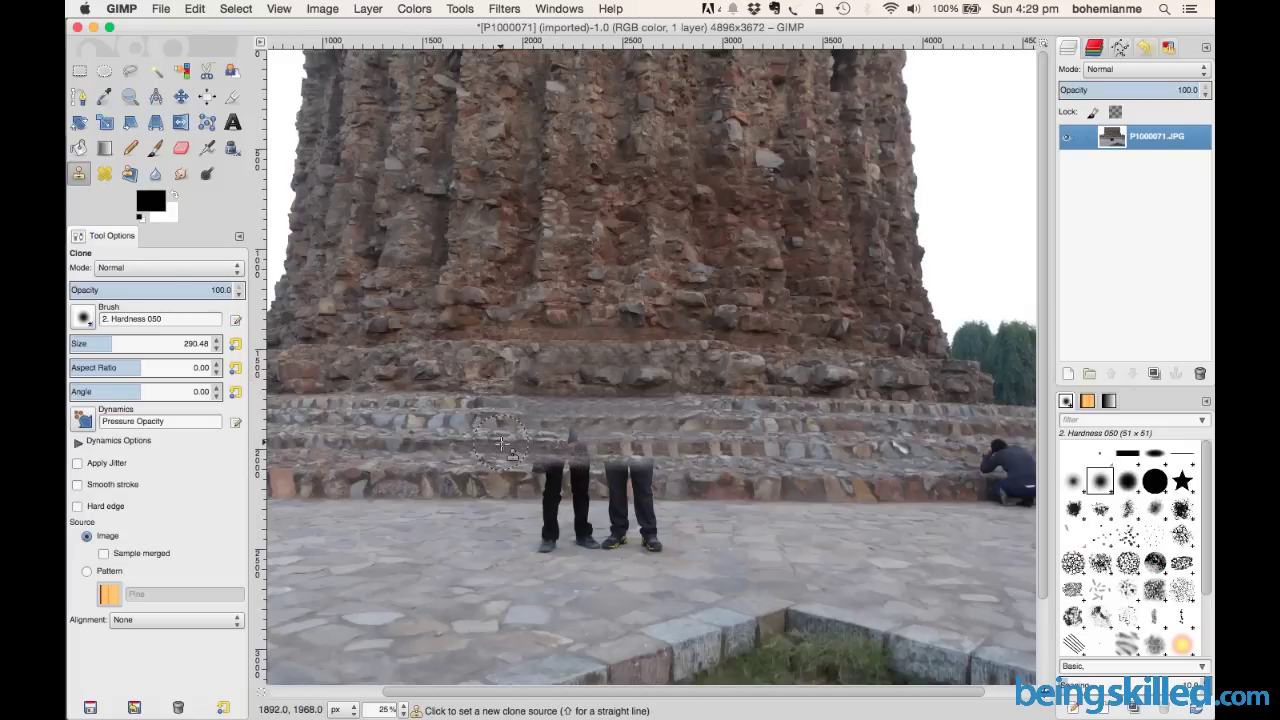
{"action": "left_click_drag", "start_coordinate": [543, 443], "coordinate": [634, 449]}
{"action": "left_click", "coordinate": [581, 447], "text": "super"}
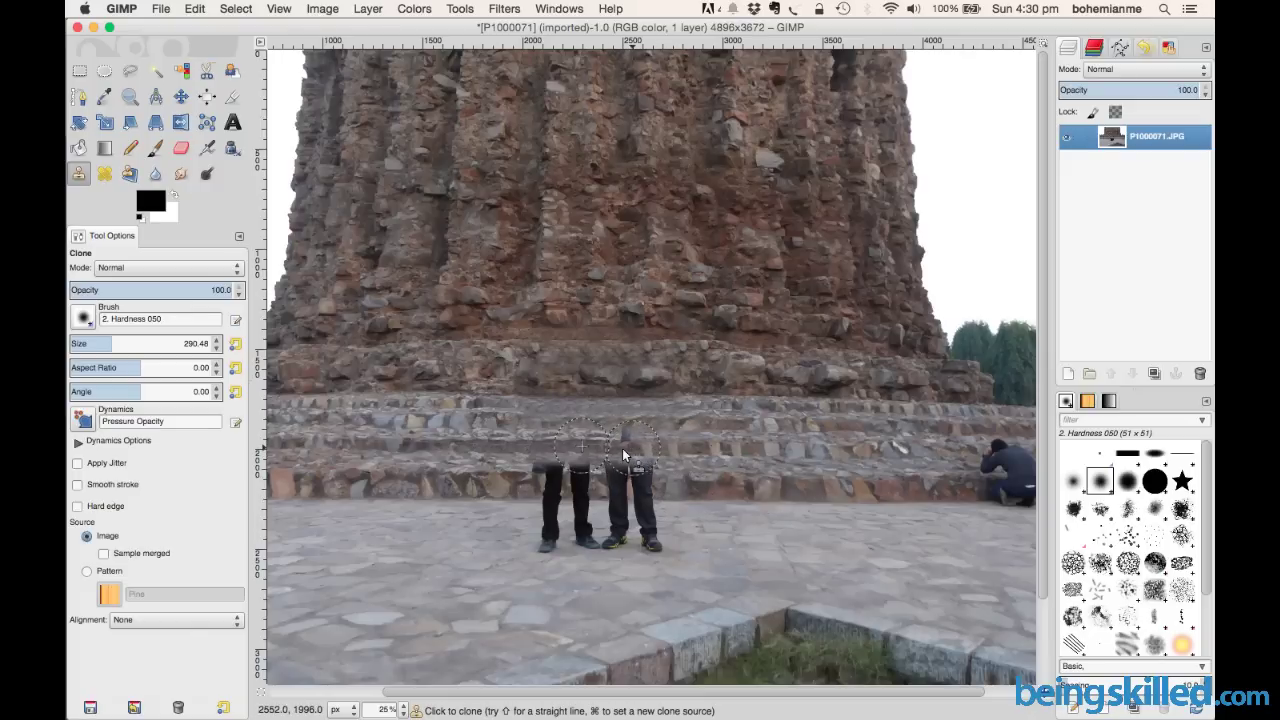
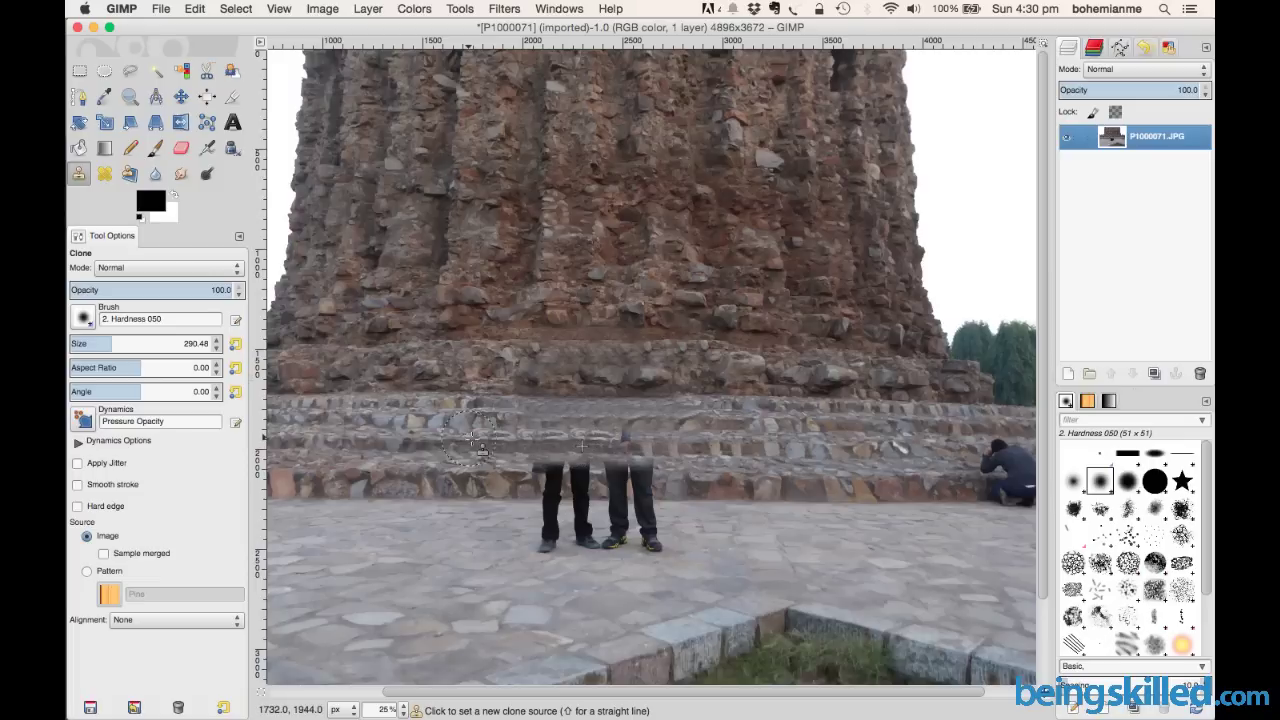
{"action": "left_click", "coordinate": [512, 440], "text": "super"}
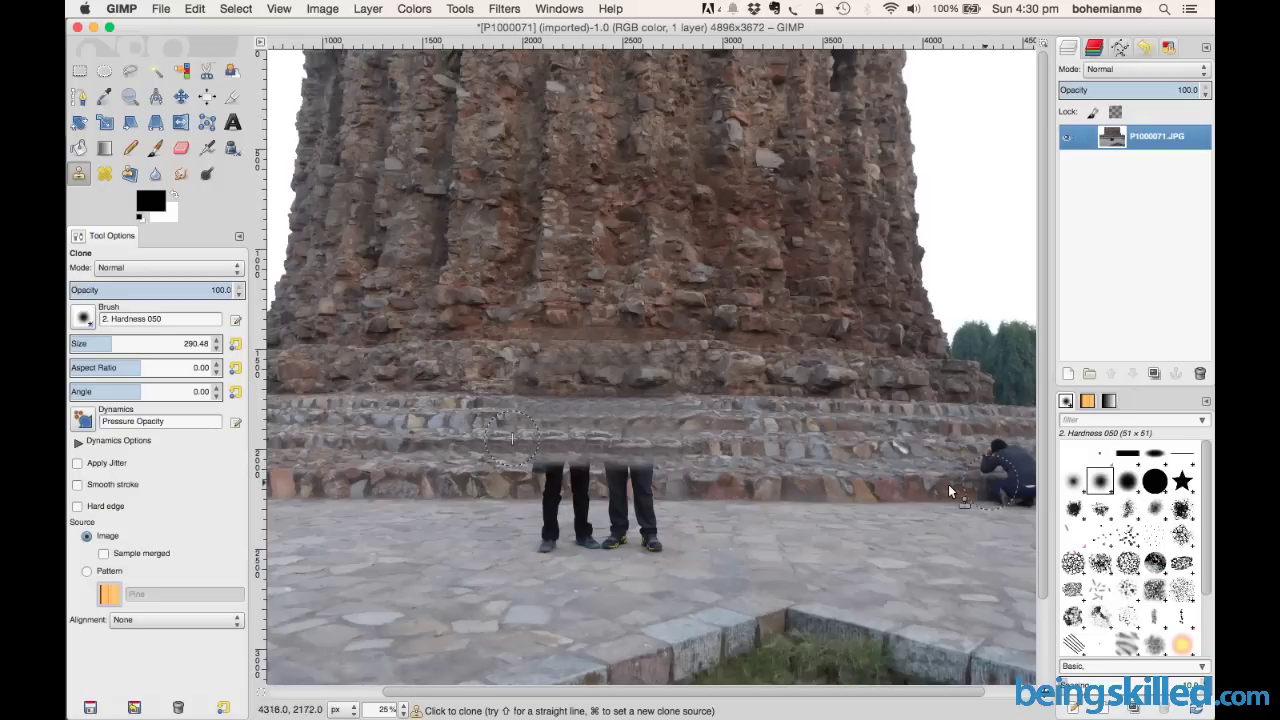
Step: Try to clone the bottom step's stones from beside the crouching man onto the same step right of the standing legs
{"action": "key", "text": "super"}
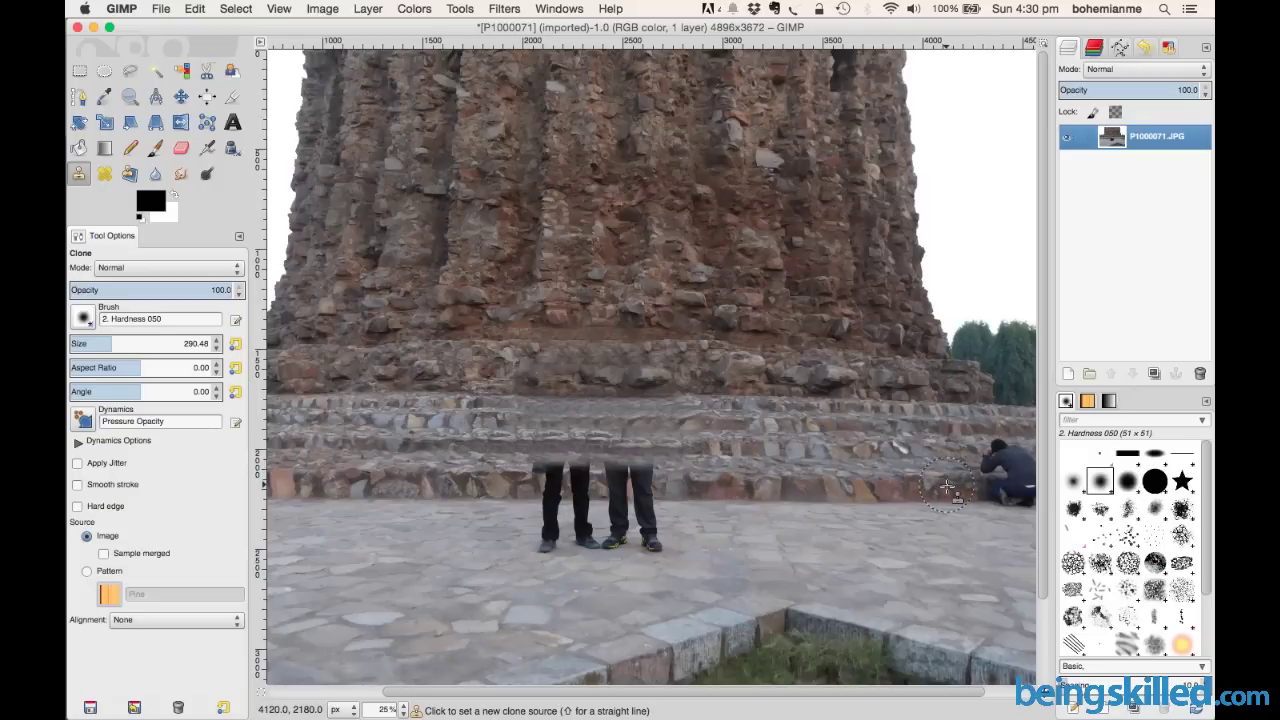
{"action": "left_click", "coordinate": [946, 486], "text": "super"}
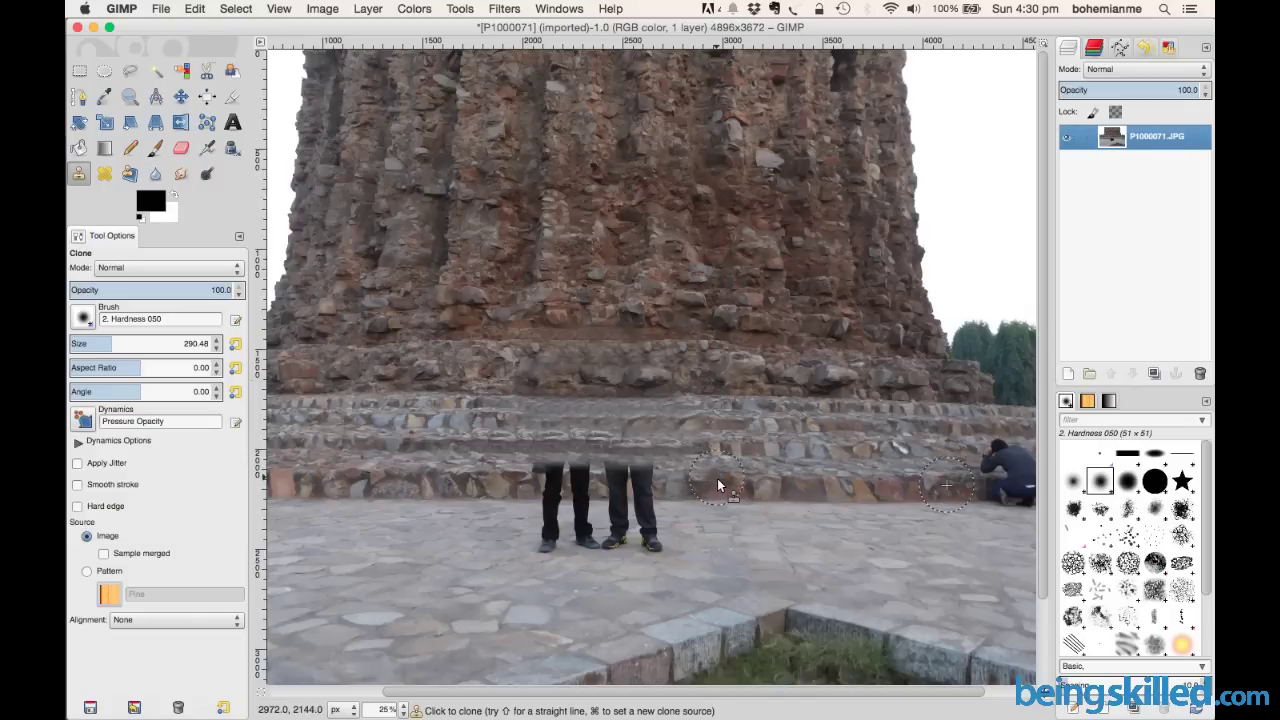
{"action": "mouse_move", "coordinate": [717, 478]}
{"action": "left_mouse_down"}
{"action": "mouse_move", "coordinate": [828, 491]}
{"action": "mouse_move", "coordinate": [686, 482]}
{"action": "mouse_move", "coordinate": [869, 485]}
{"action": "left_mouse_up"}
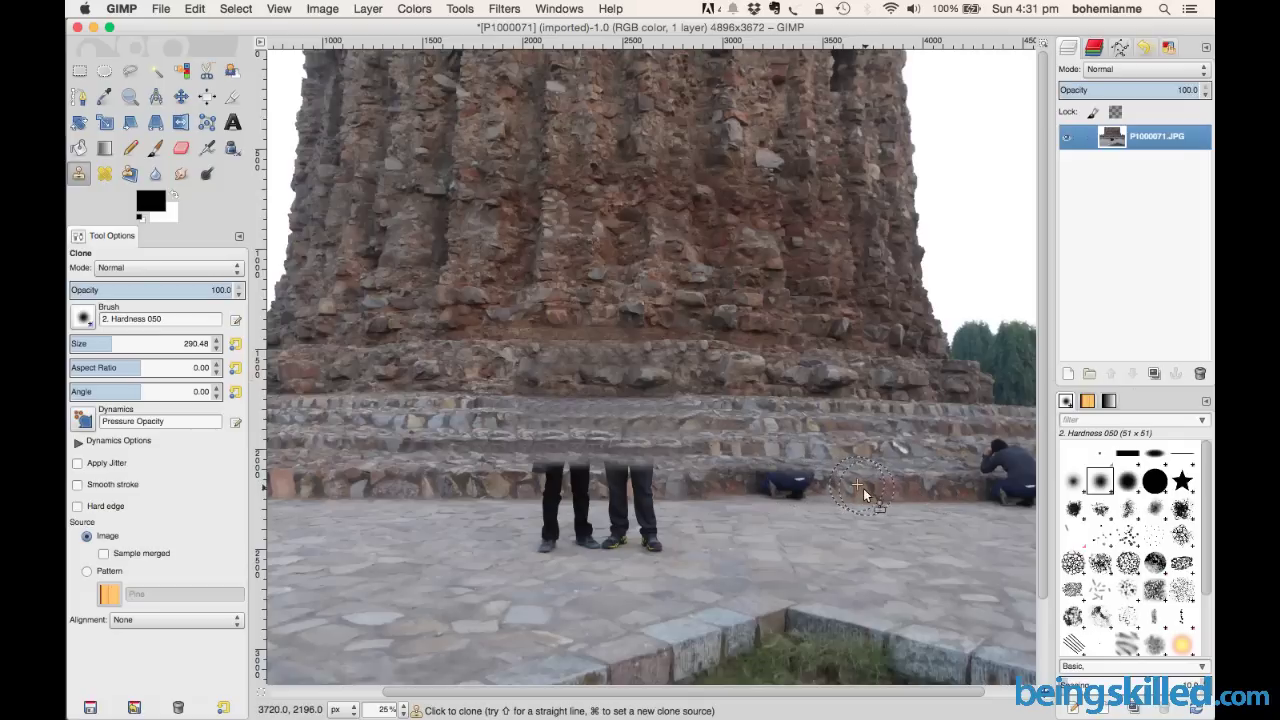
{"action": "mouse_move", "coordinate": [768, 480]}
{"action": "left_mouse_down"}
{"action": "mouse_move", "coordinate": [715, 481]}
{"action": "mouse_move", "coordinate": [825, 484]}
{"action": "mouse_move", "coordinate": [761, 478]}
{"action": "left_mouse_up"}
{"action": "key", "text": "super+z"}
{"action": "key", "text": "super+z"}
{"action": "key", "text": "super"}
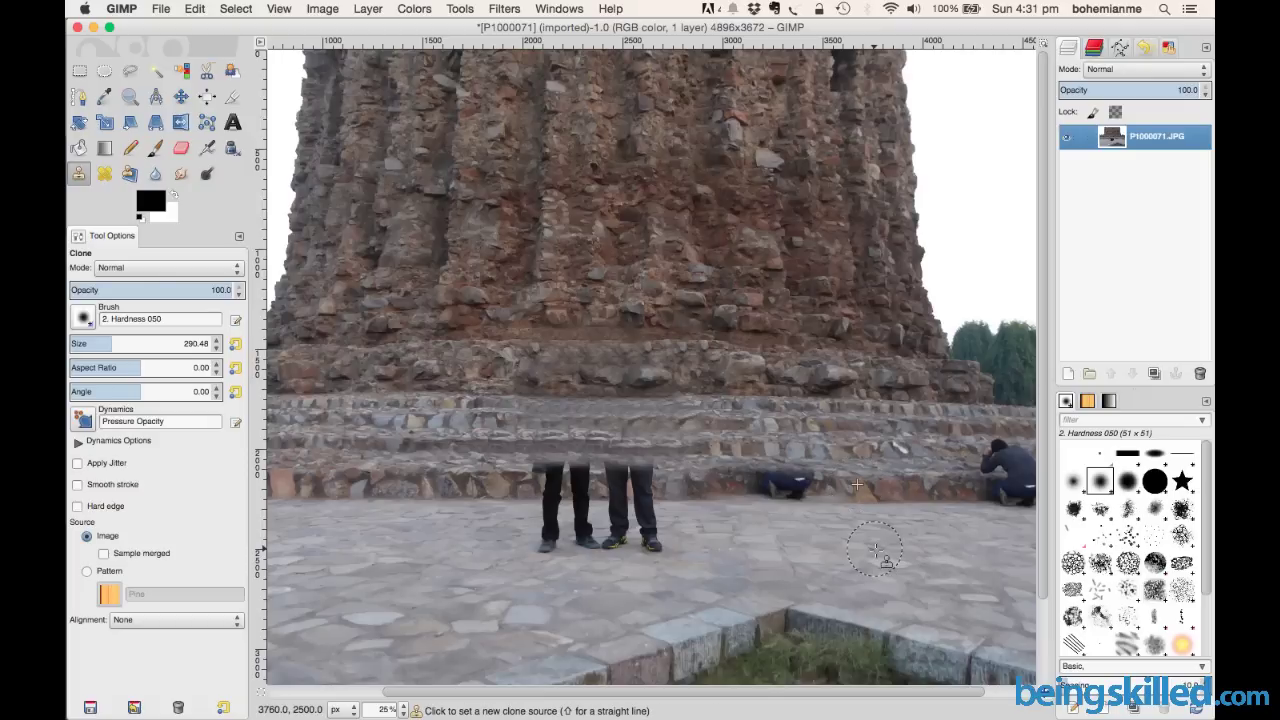
Step: Clone the bottom step onto the pavement as a test, and undo the test strokes along with the earlier bottom-step cloning
{"action": "left_click", "coordinate": [875, 550], "text": "super"}
{"action": "key", "text": "super"}
{"action": "left_click", "coordinate": [838, 480], "text": "super"}
{"action": "left_click_drag", "start_coordinate": [836, 543], "coordinate": [1023, 547]}
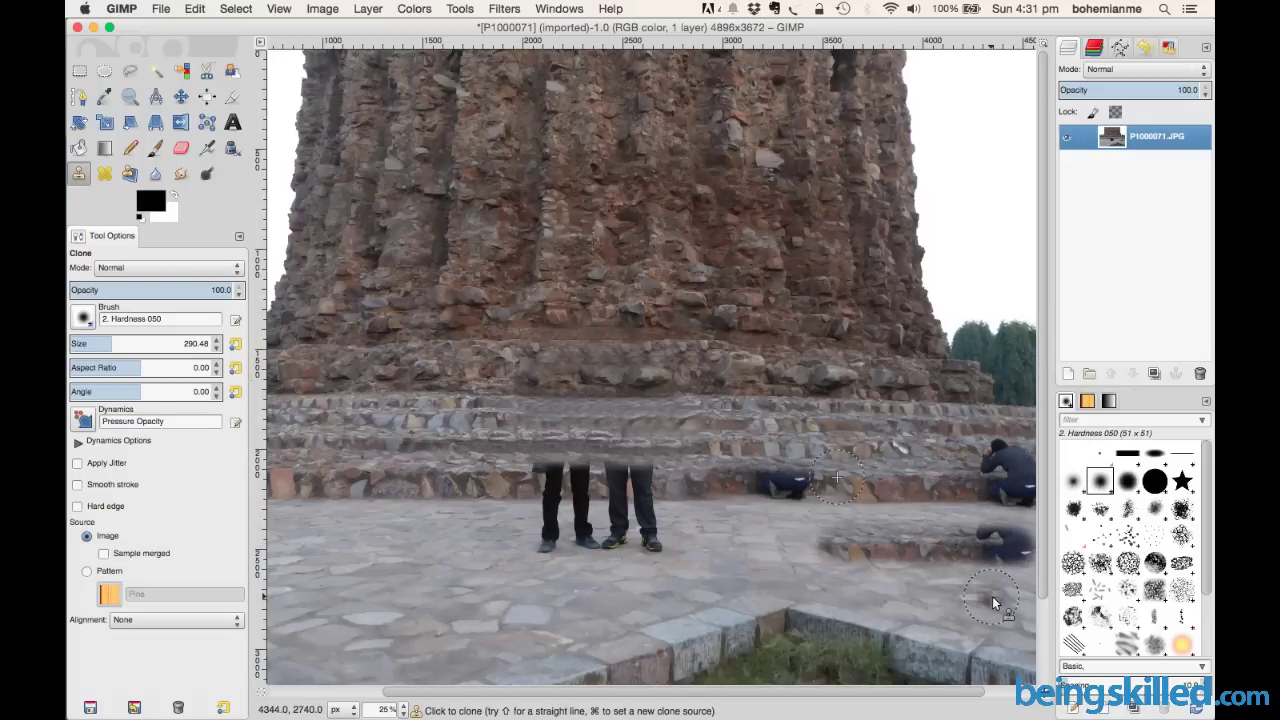
{"action": "left_click_drag", "start_coordinate": [992, 600], "coordinate": [897, 605]}
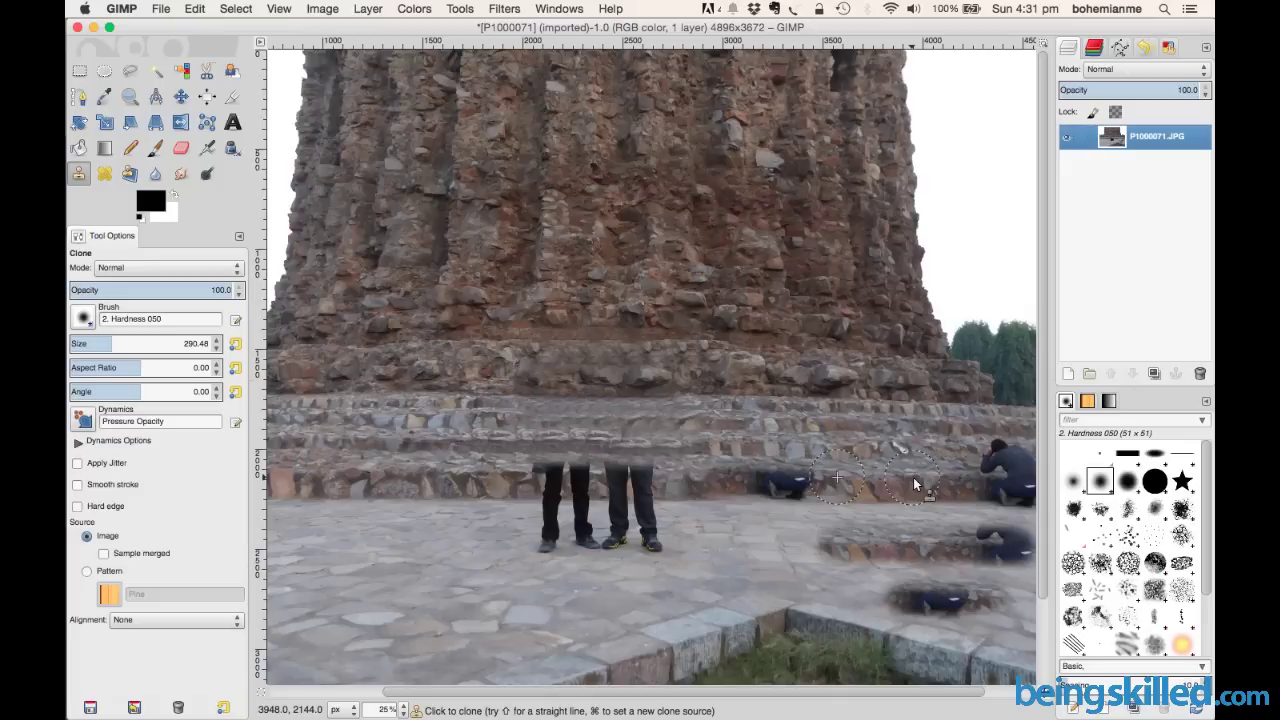
{"action": "key", "text": "super+z"}
{"action": "key", "text": "super+z"}
{"action": "key", "text": "super+z"}
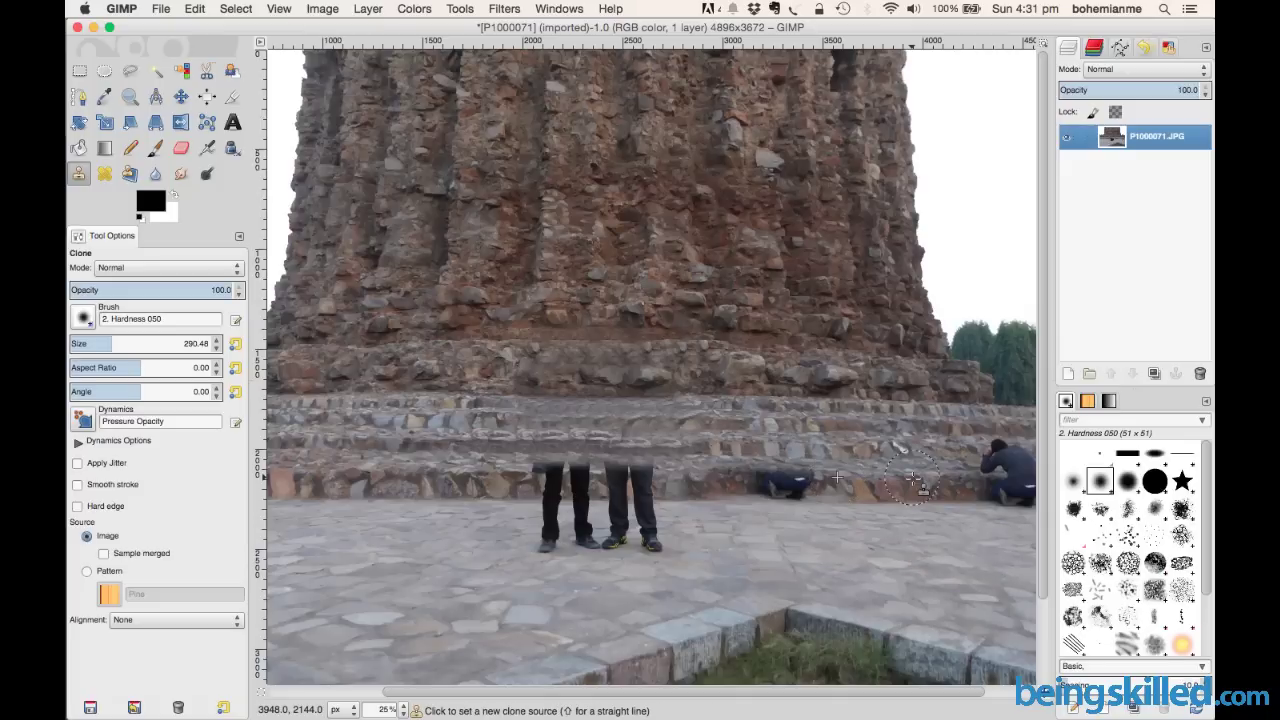
{"action": "key", "text": "super+z"}
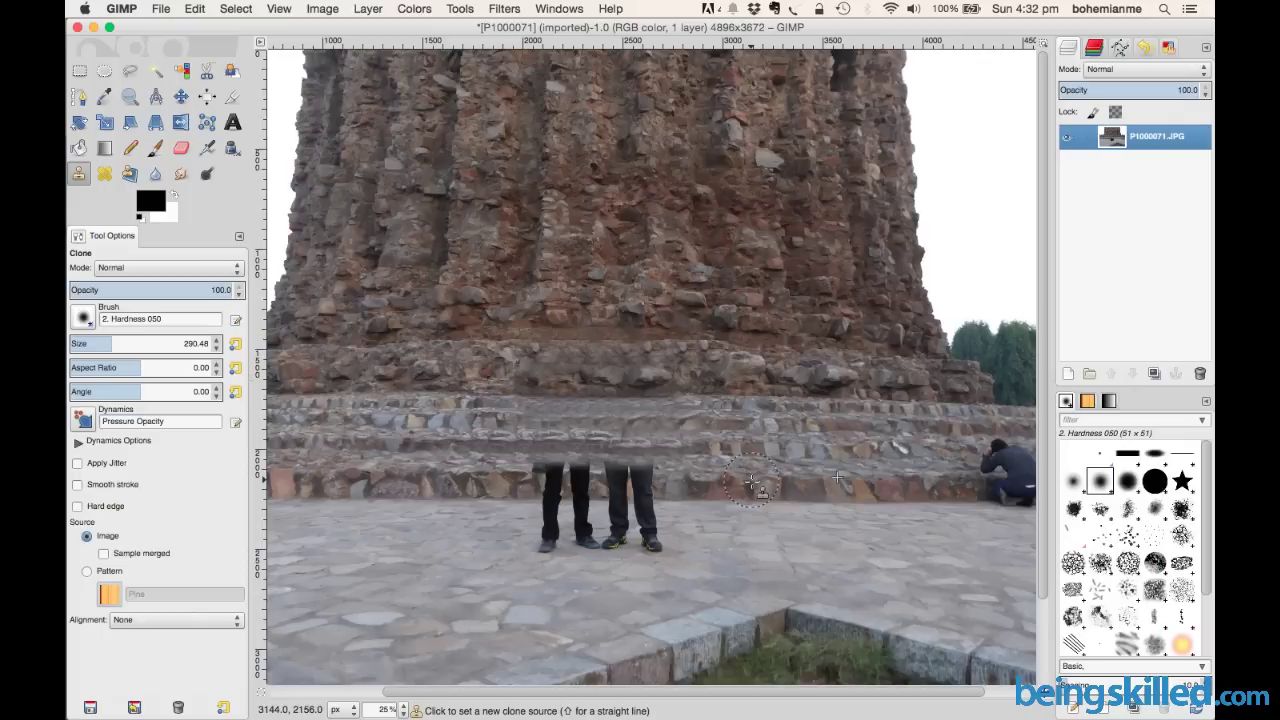
Step: Clone the bottom step's stones from the clean stretch right of the legs over both men's thighs and knees
{"action": "left_click", "coordinate": [875, 484], "text": "super"}
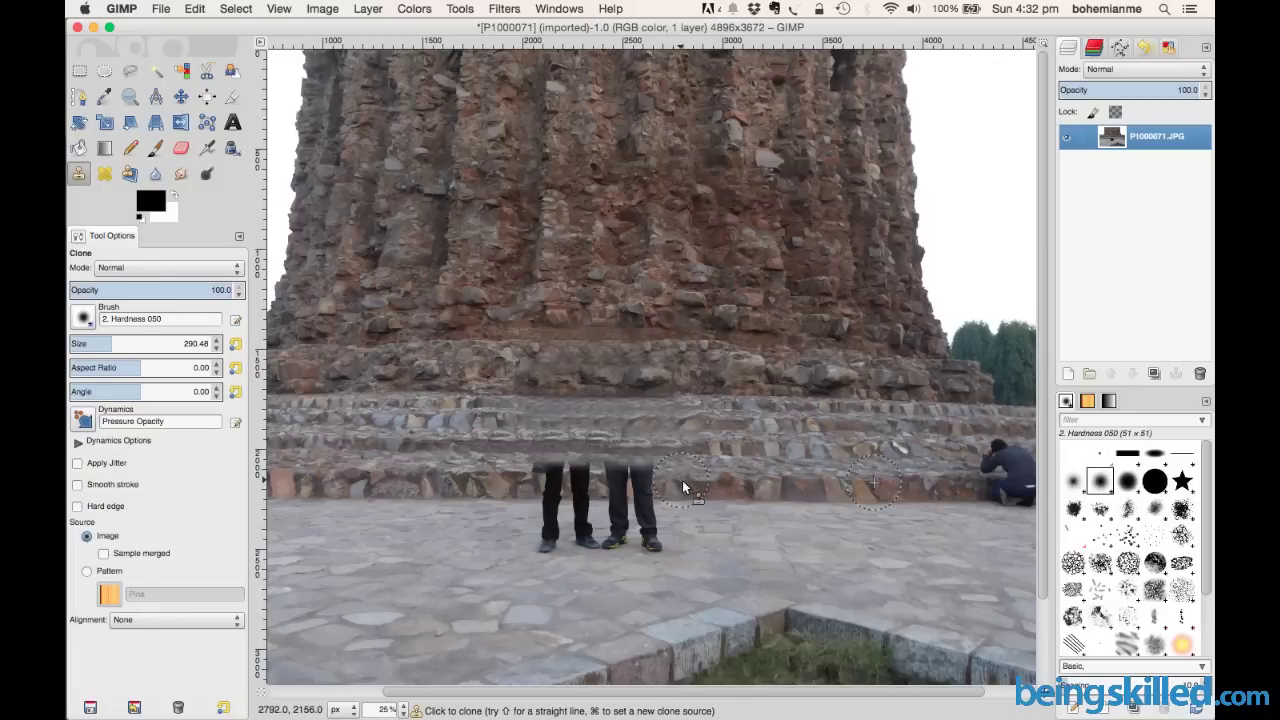
{"action": "left_click_drag", "start_coordinate": [674, 487], "coordinate": [519, 485]}
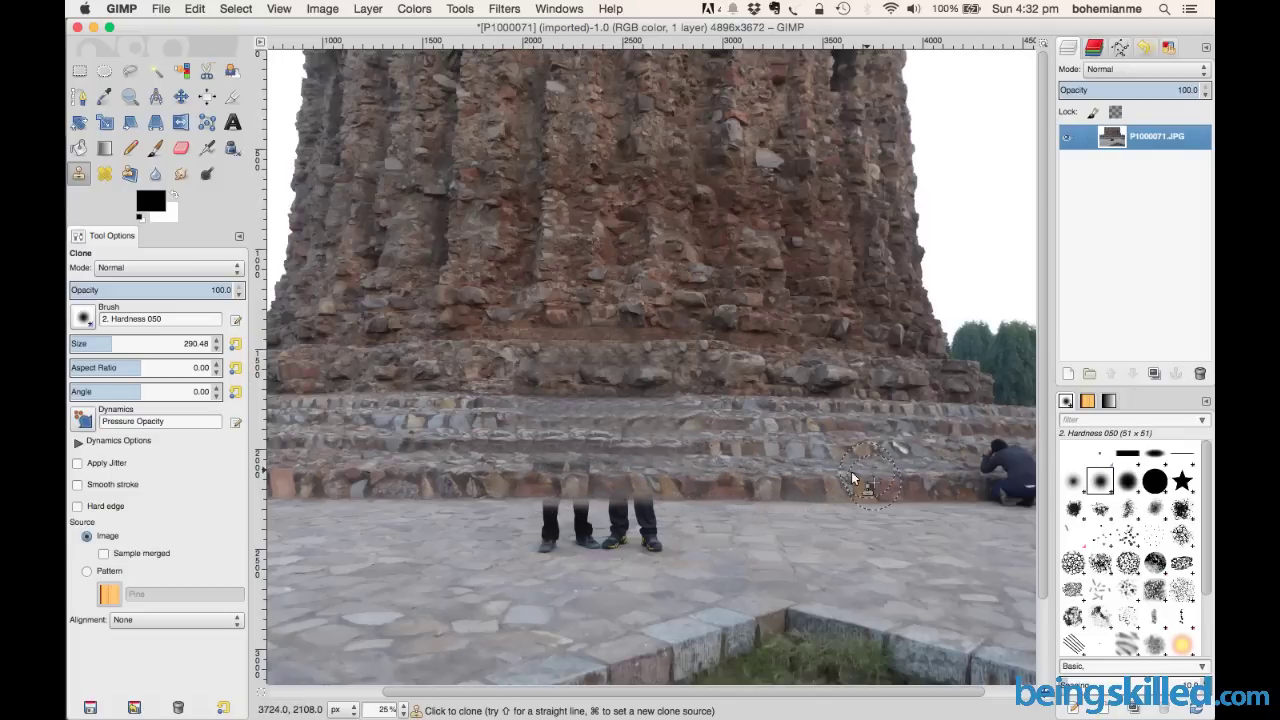
{"action": "left_click", "coordinate": [869, 479], "text": "super"}
{"action": "key", "text": "super"}
{"action": "left_click", "coordinate": [768, 479], "text": "super"}
{"action": "left_click_drag", "start_coordinate": [693, 478], "coordinate": [527, 479]}
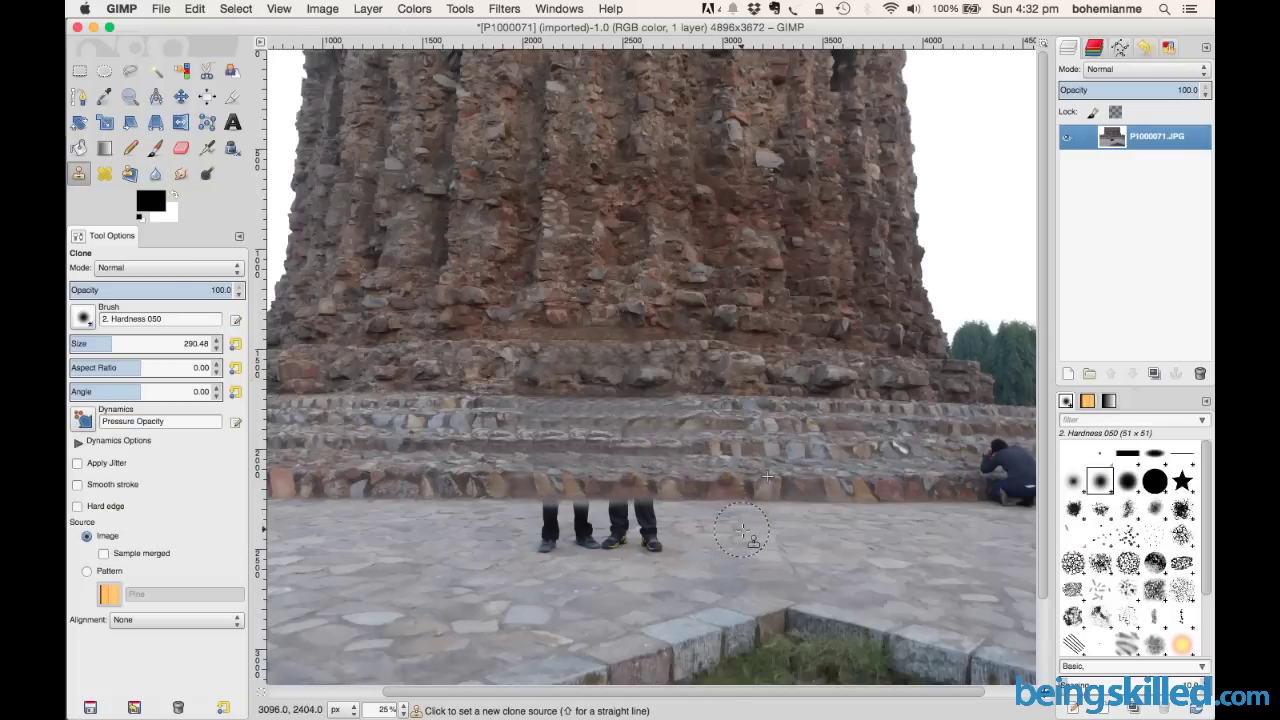
Step: Clone pavement over the men's lower legs and shoes, and repair the seam where the bottom step meets the pavement
{"action": "left_click", "coordinate": [834, 530], "text": "super"}
{"action": "mouse_move", "coordinate": [667, 531]}
{"action": "left_mouse_down"}
{"action": "mouse_move", "coordinate": [534, 537]}
{"action": "mouse_move", "coordinate": [674, 550]}
{"action": "mouse_move", "coordinate": [664, 529]}
{"action": "mouse_move", "coordinate": [555, 517]}
{"action": "left_mouse_up"}
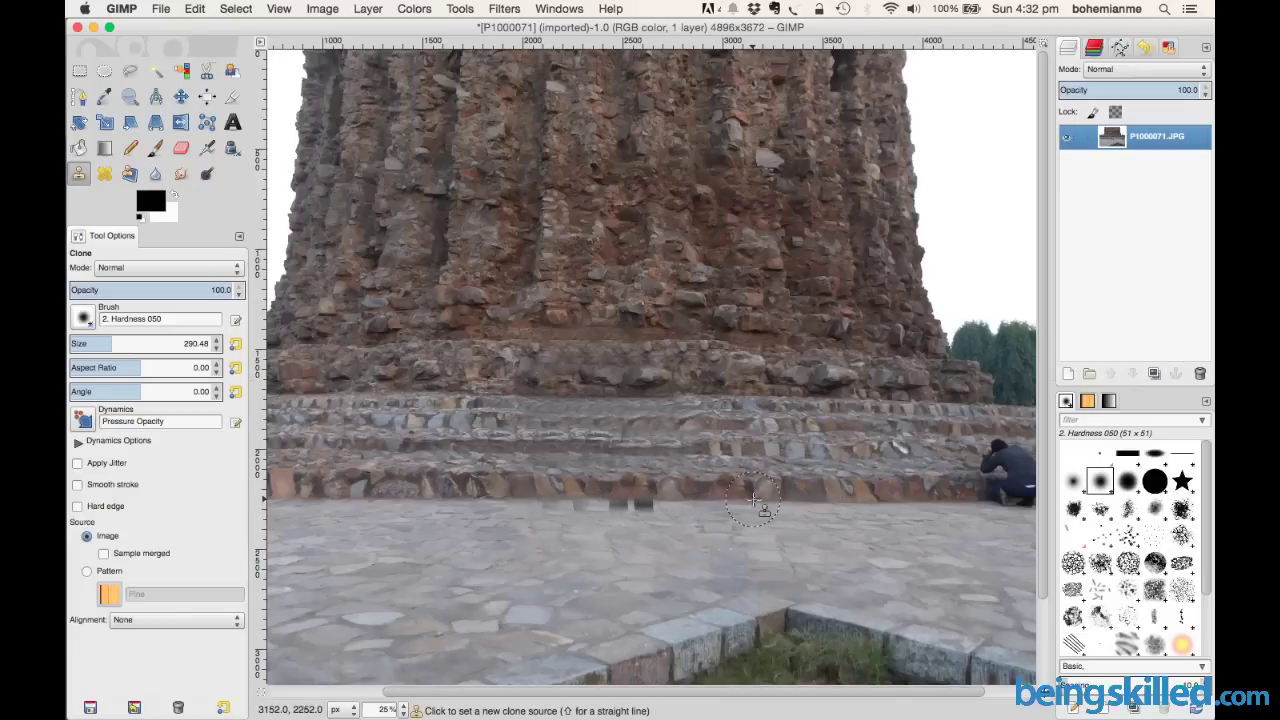
{"action": "left_click", "coordinate": [864, 497], "text": "ctrl"}
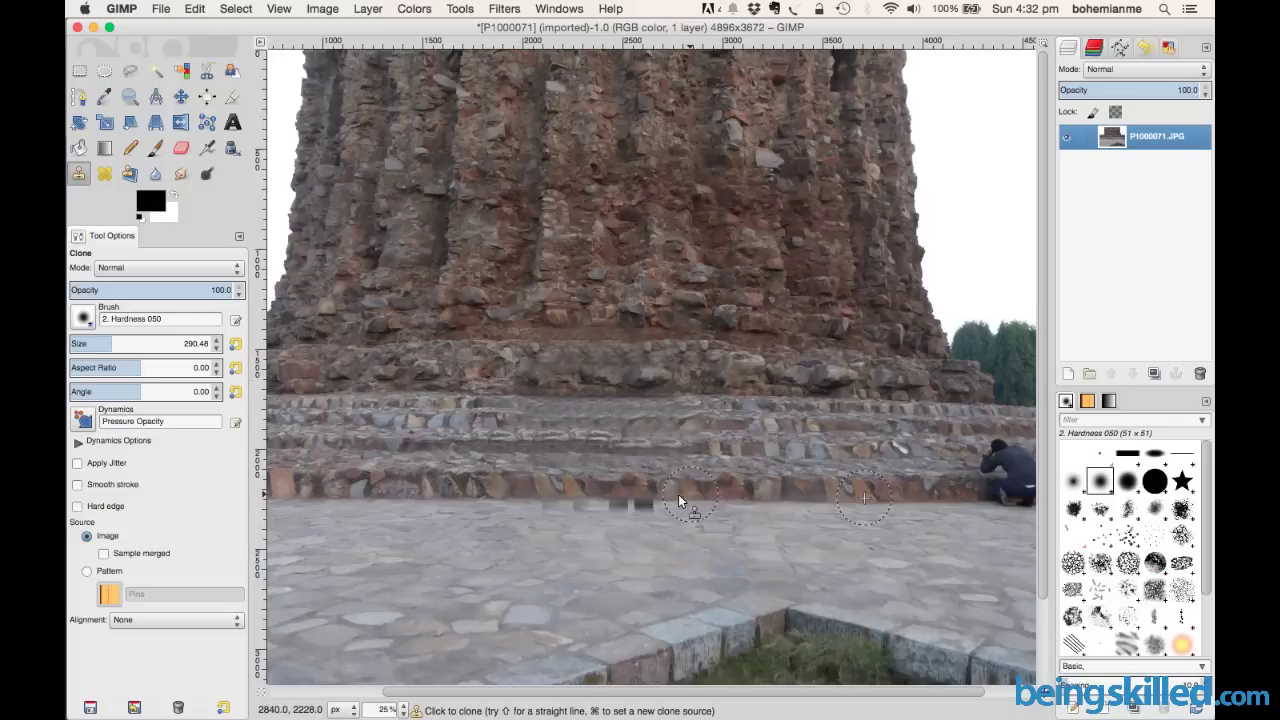
{"action": "left_click_drag", "start_coordinate": [678, 494], "coordinate": [535, 494]}
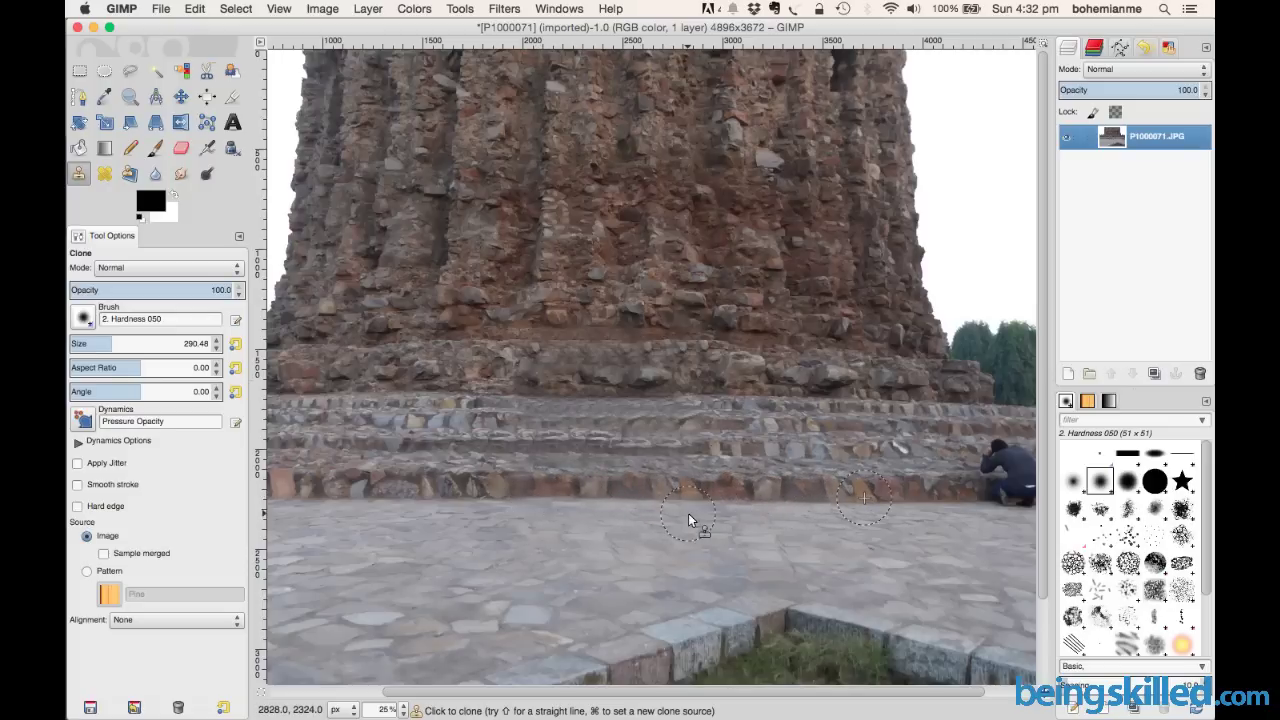